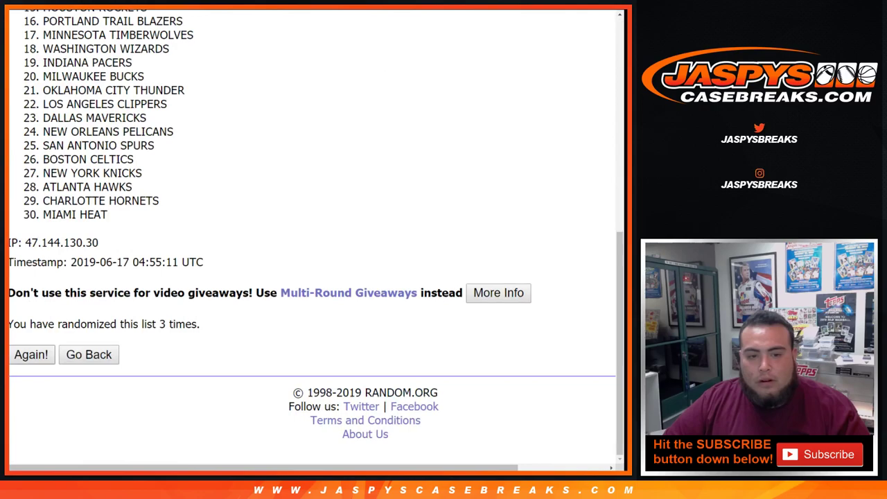
Randomize the team list three more times, up to six in total, and highlight the randomization count.
left_click(32, 354)
left_click(32, 355)
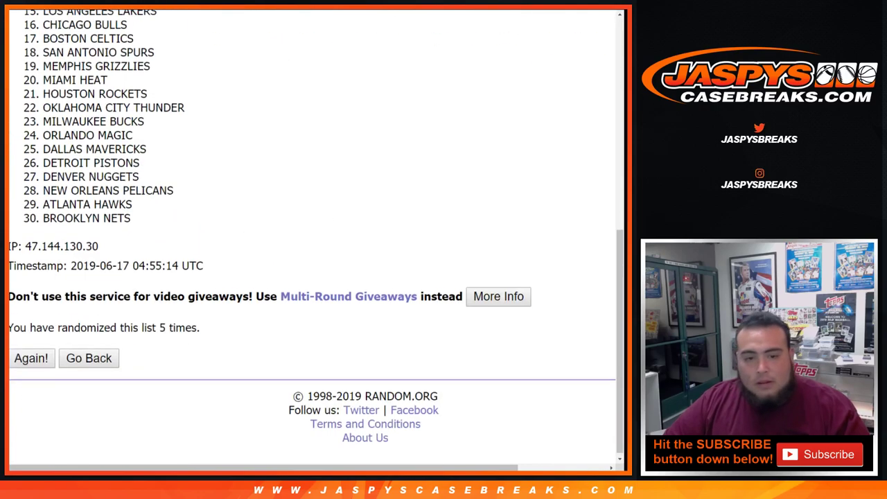
left_click(31, 357)
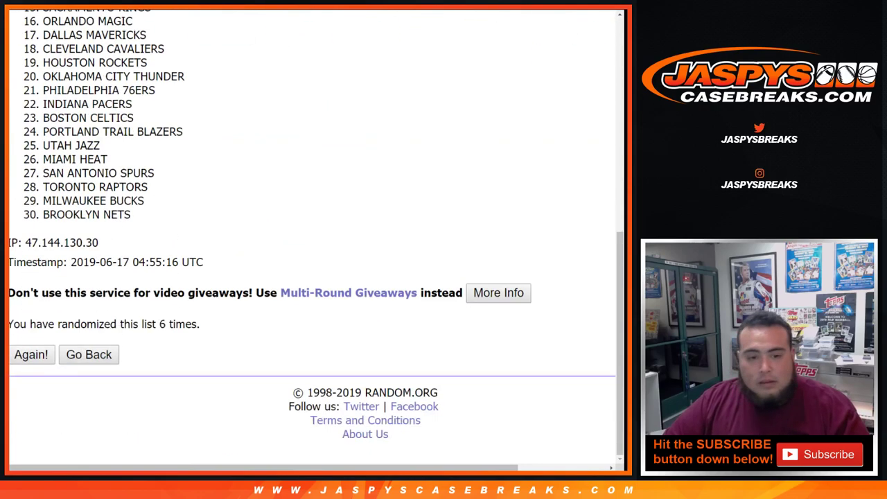
left_click_drag(160, 323, 200, 324)
Copy all 30 randomized team names and paste them into the spreadsheet from cell B1, beside the participant names.
scroll(312, 236, "up", 5)
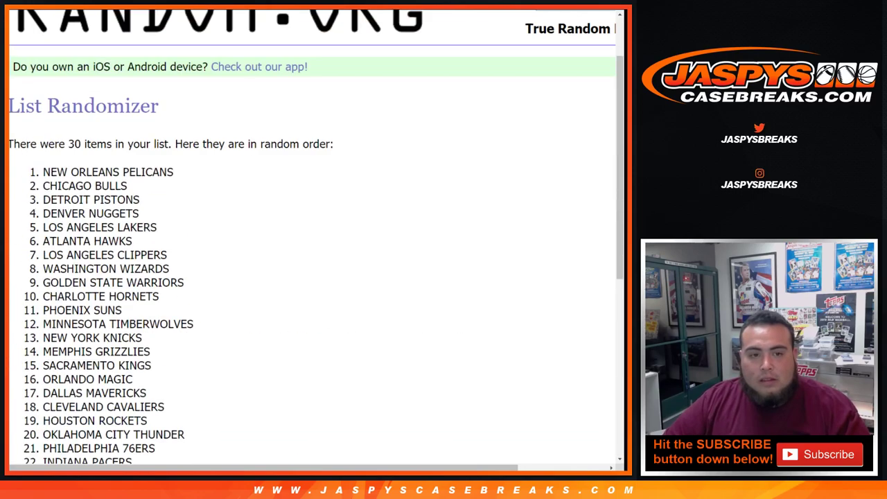
left_click_drag(43, 172, 130, 215)
key("ctrl+c")
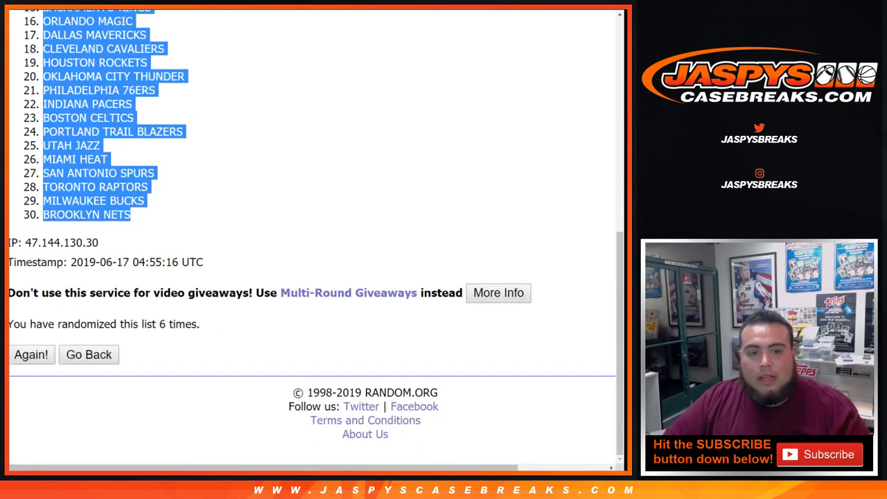
key("alt+Tab")
left_click(101, 92)
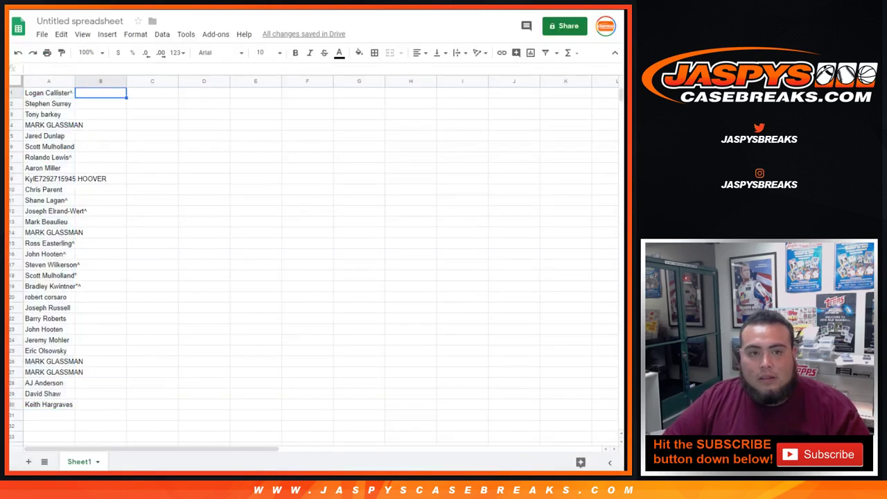
key("ctrl+v")
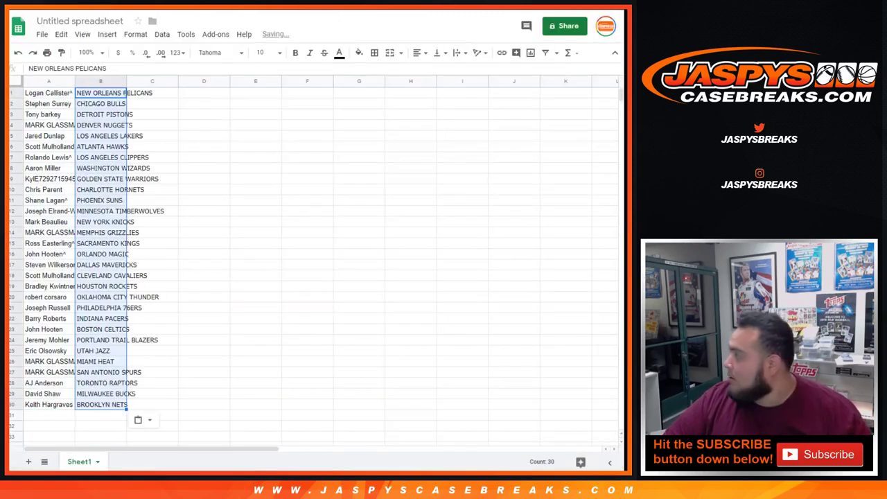
Set the whole sheet's font size to 14 and fit the widths of columns A and B to their contents.
key("ctrl+a")
left_click(263, 52)
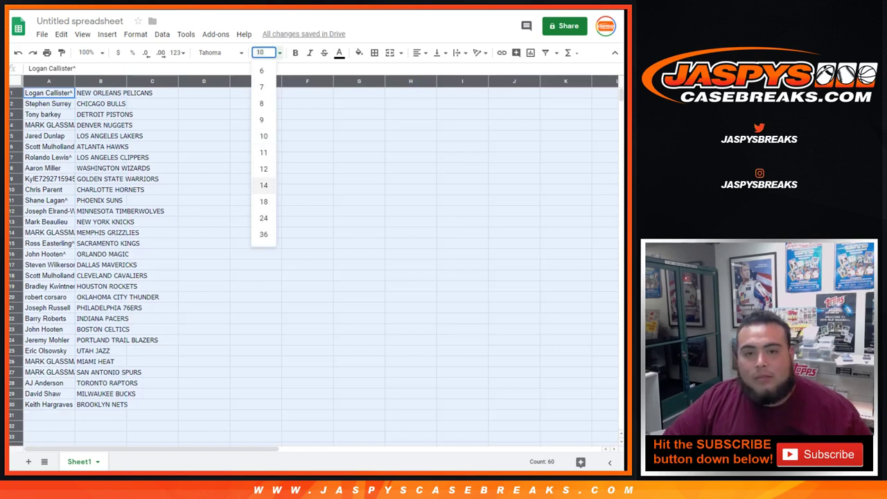
left_click(264, 185)
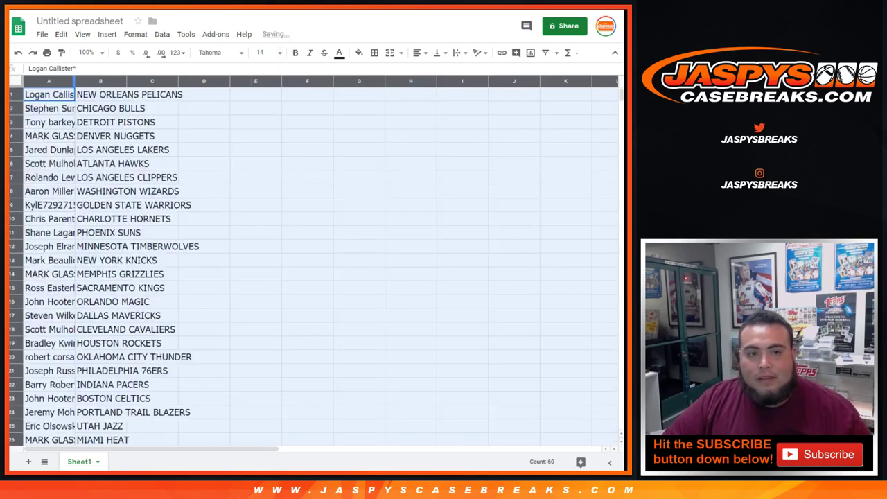
double_click(75, 81)
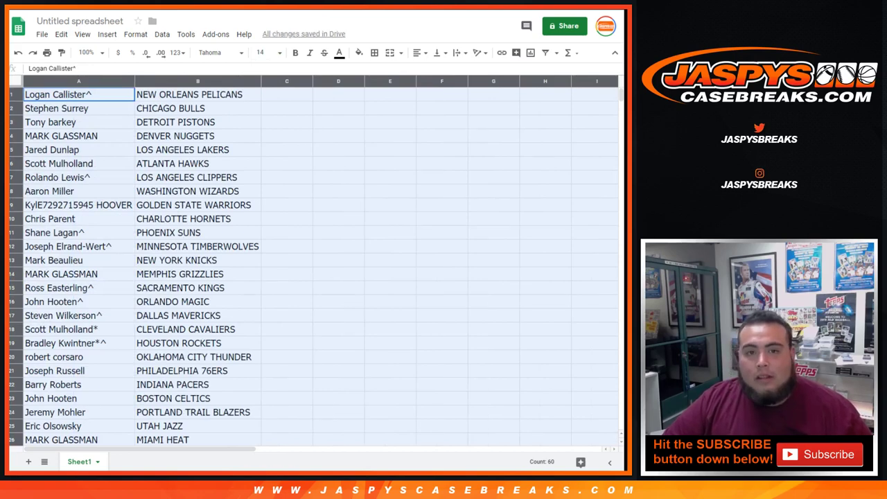
Highlight rows 1 to 30 one at a time to read each participant's team assignment.
key("shift+space")
key("Down")
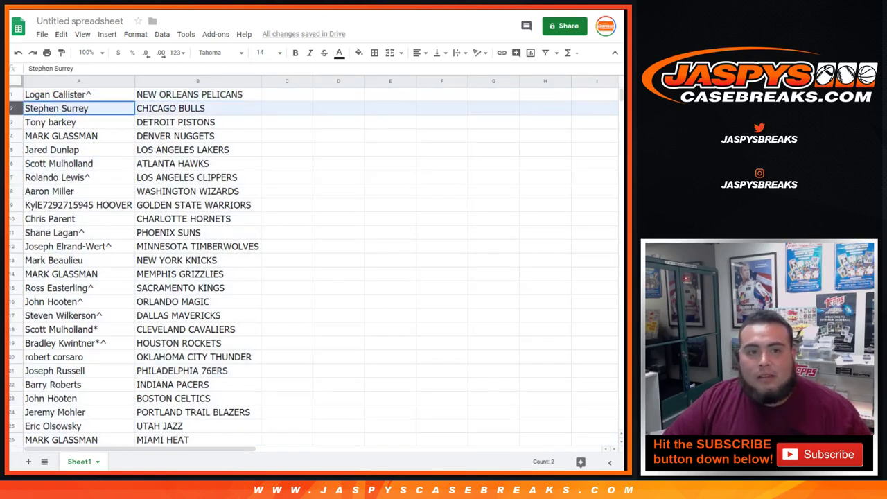
key("shift+space")
key("Down")
key("shift+space")
key("Down")
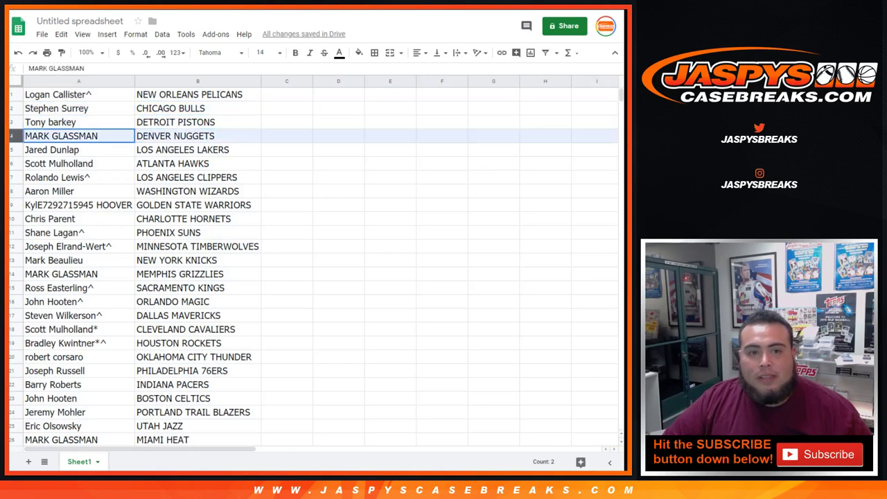
key("shift+space")
key("Down")
key("shift+space")
key("Down")
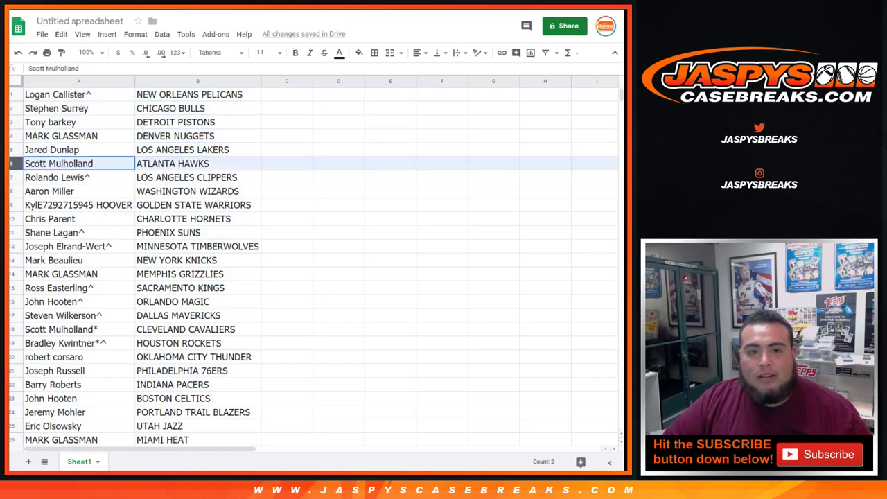
key("shift+space")
key("Down")
key("shift+space")
key("shift+space")
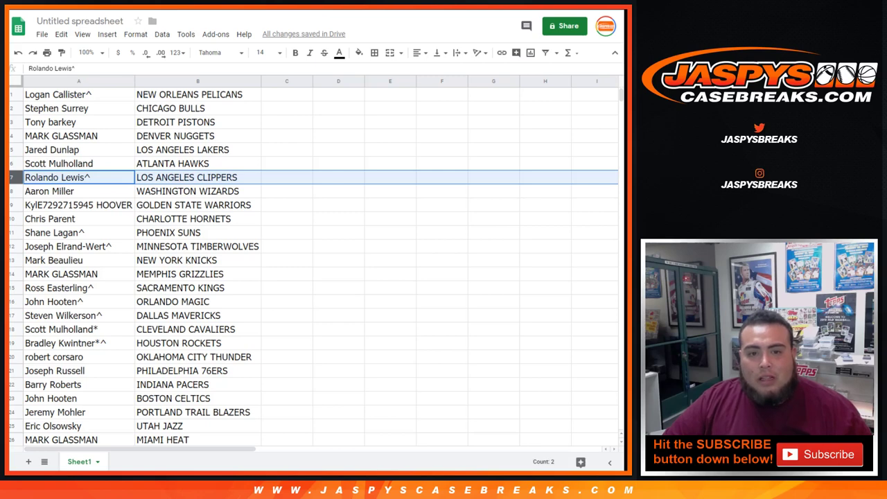
key("Down")
key("shift+space")
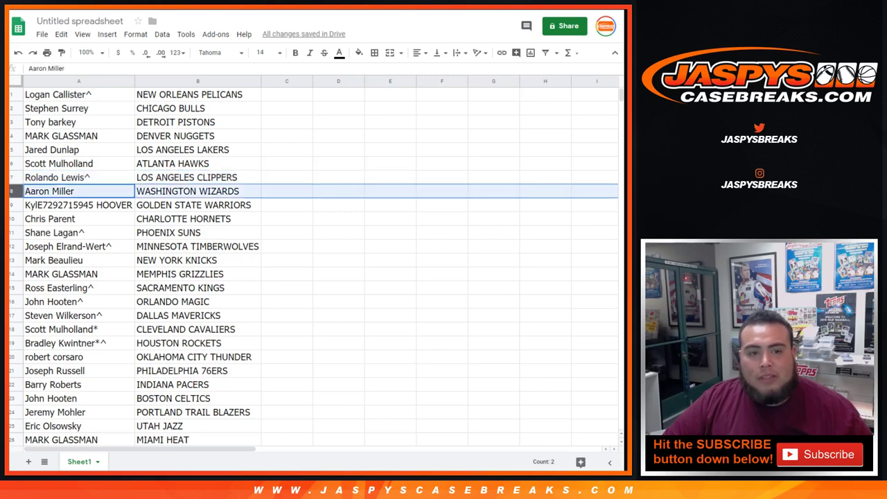
key("Down")
key("shift+space")
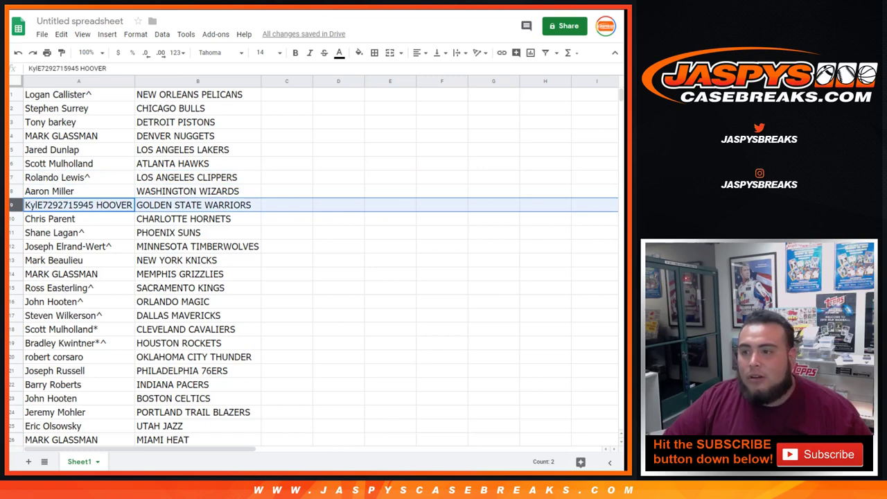
key("Down")
key("shift+space")
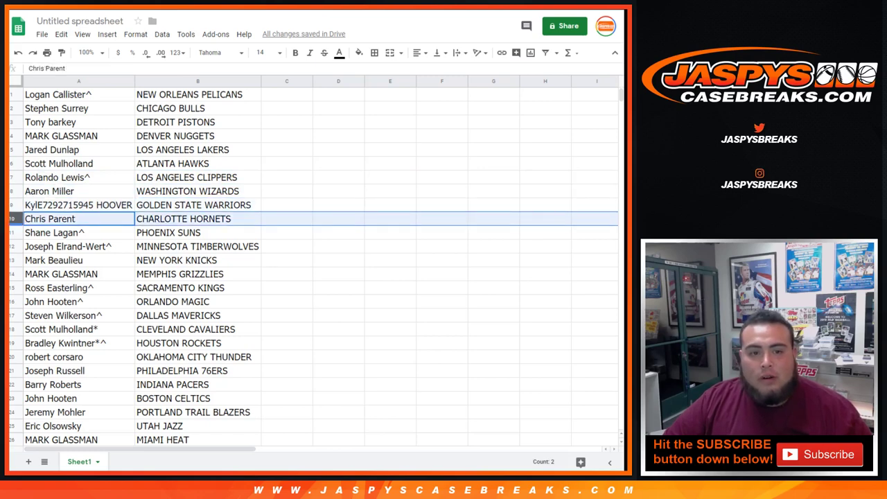
key("Down")
key("shift+space")
key("Down")
key("shift+space")
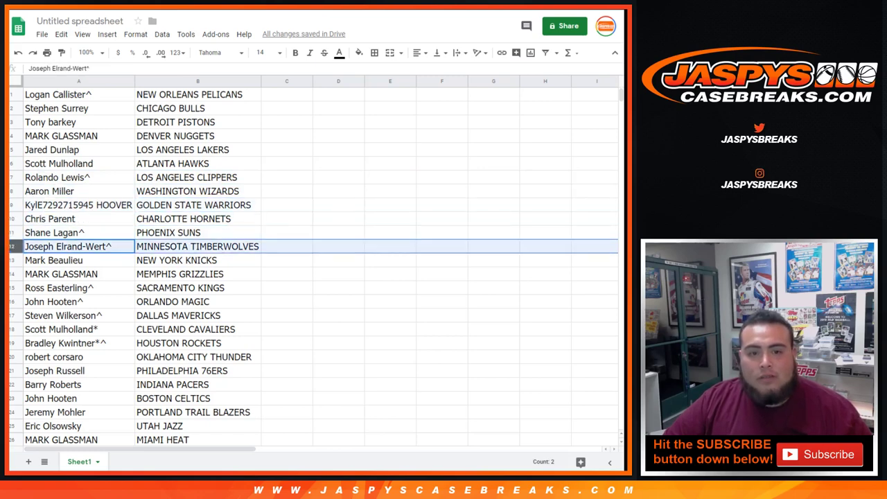
key("Down")
key("shift+space")
key("Down")
key("shift+space")
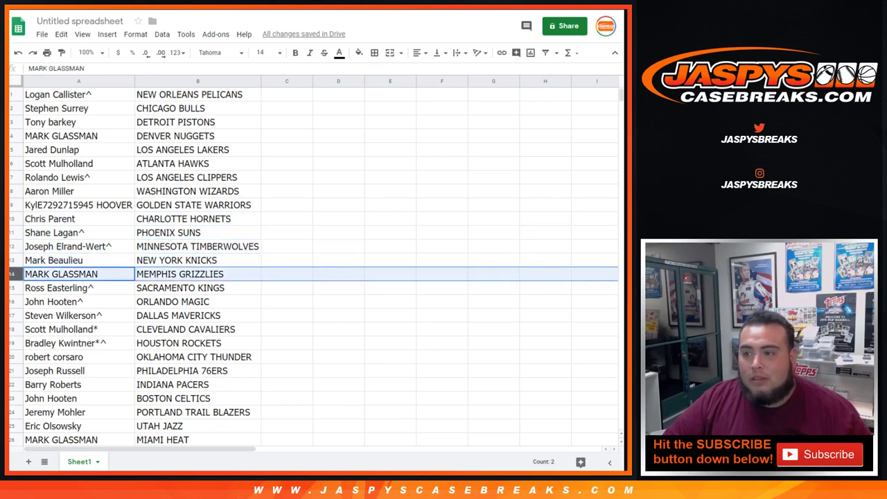
scroll(313, 267, "down", 1)
key("Down")
key("shift+space")
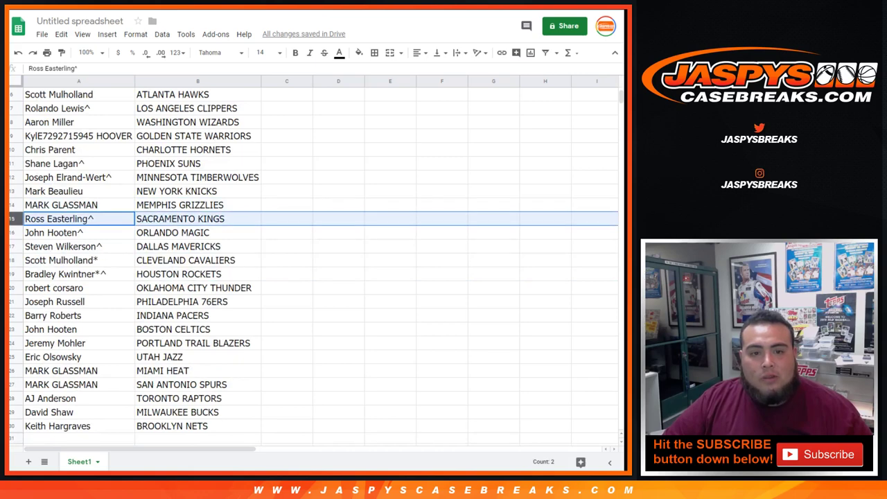
key("Down")
key("shift+space")
key("Down")
key("shift+space")
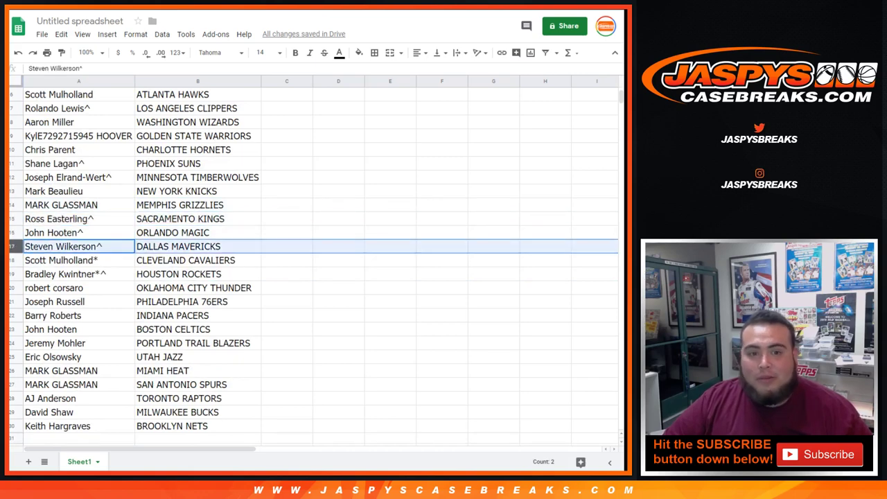
key("Down")
key("shift+space")
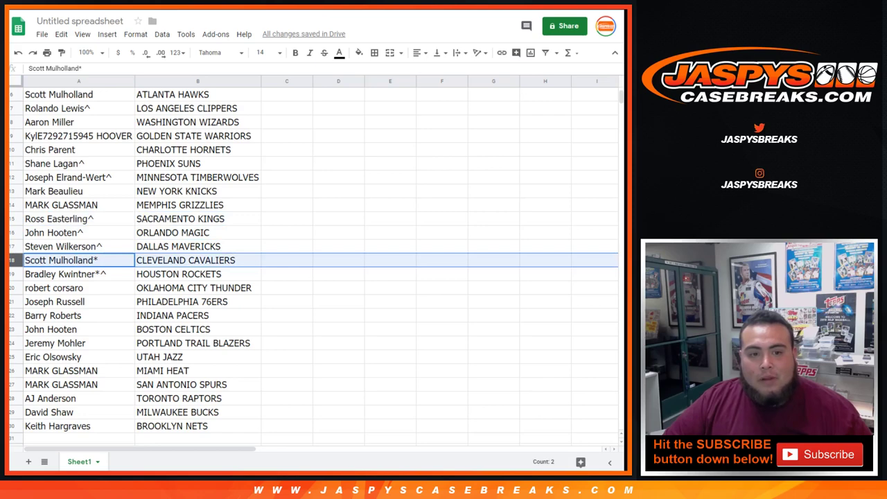
scroll(314, 264, "down", 2)
key("Down")
key("shift+space")
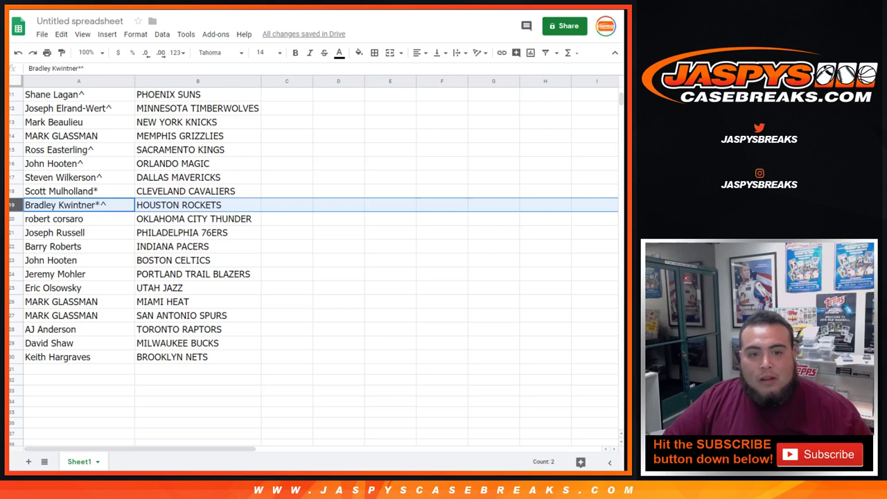
key("Down")
key("shift+space")
key("Down")
key("shift+space")
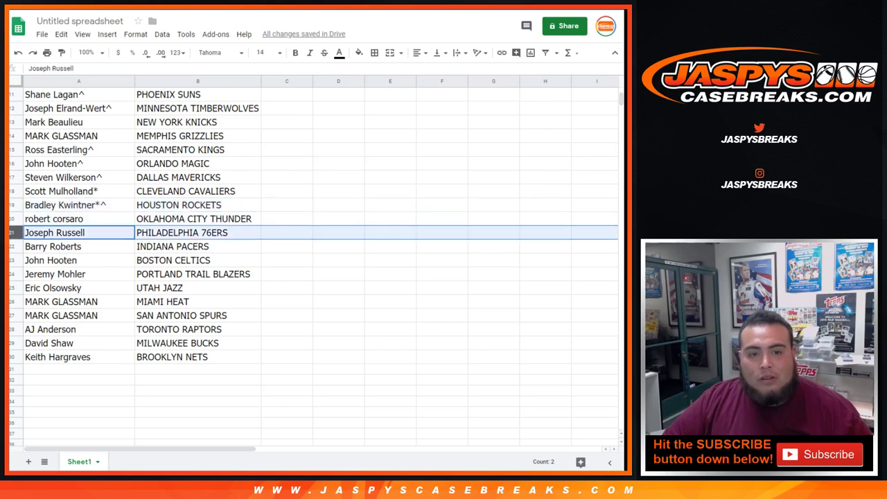
key("Down")
key("shift+space")
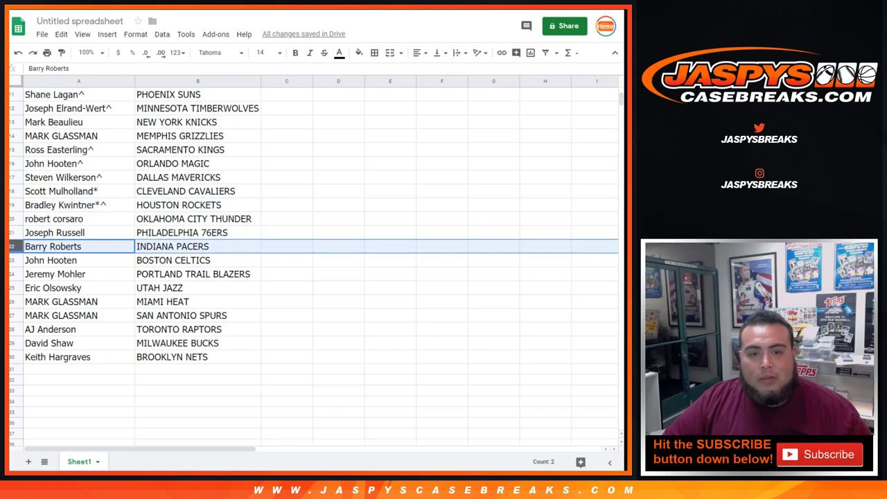
key("Down")
key("shift+space")
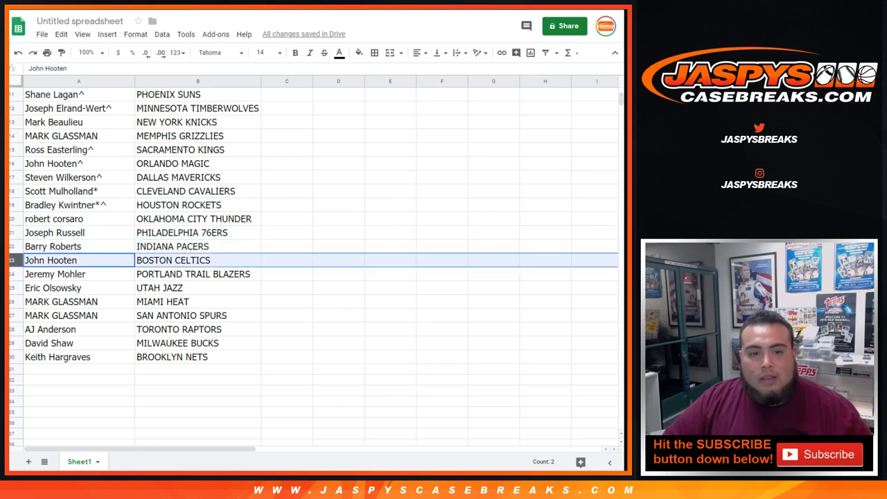
key("Down")
key("shift+space")
key("Down")
key("shift+space")
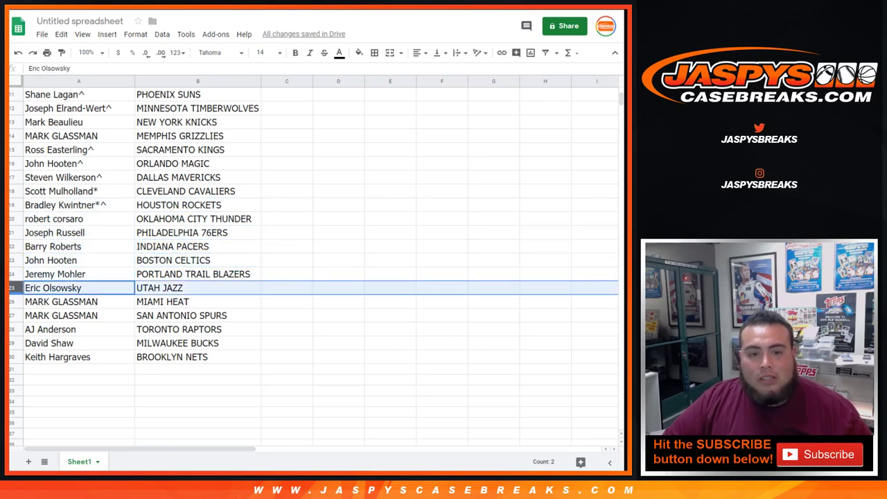
key("Down")
key("shift+space")
key("Down")
key("shift+space")
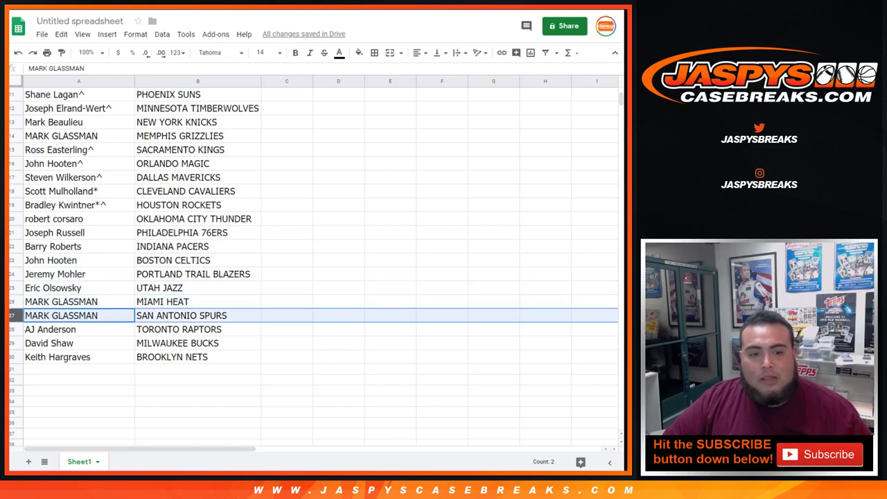
key("Down")
key("Down")
key("shift+space")
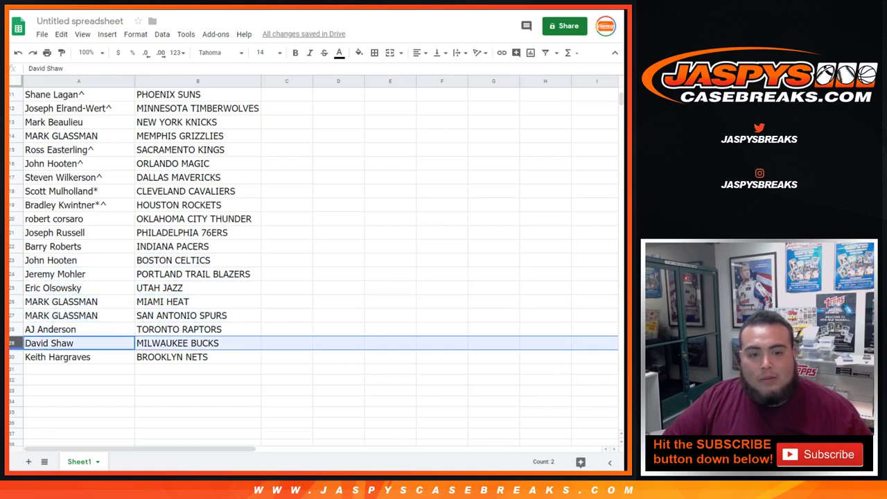
key("Down")
key("shift+space")
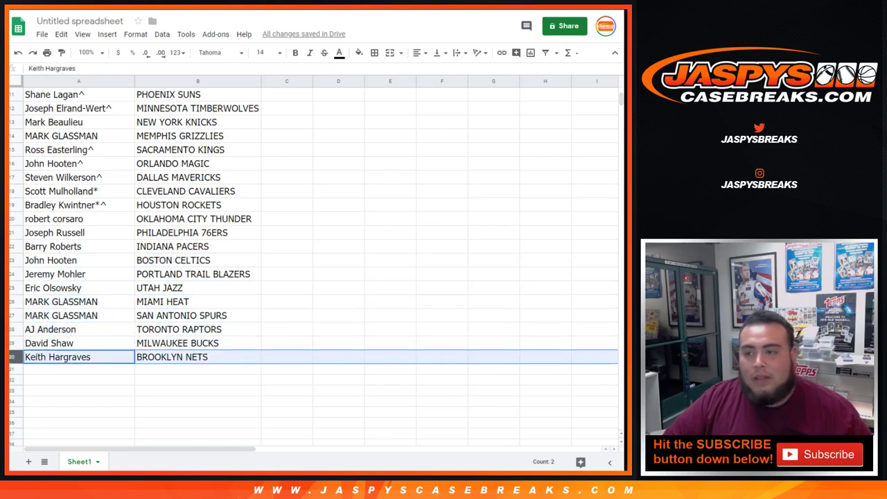
Sort the sheet from A to Z by the team names in column B.
scroll(312, 263, "up", 4)
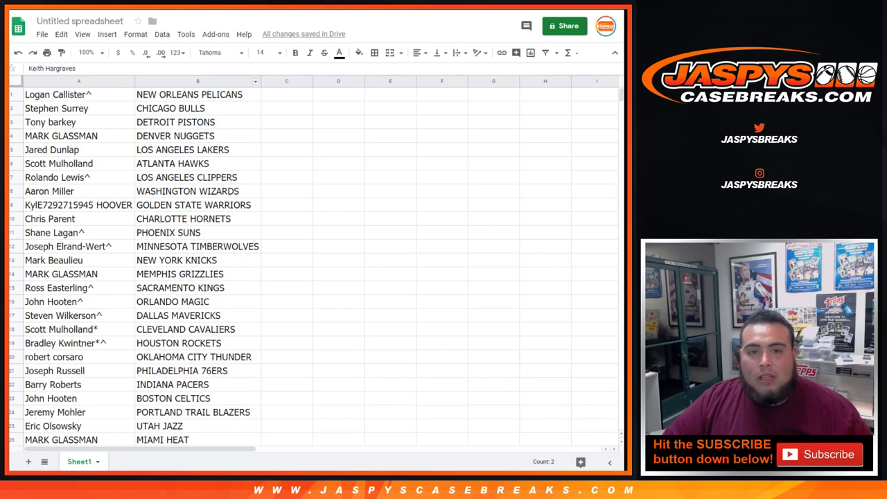
left_click(255, 81)
left_click(305, 319)
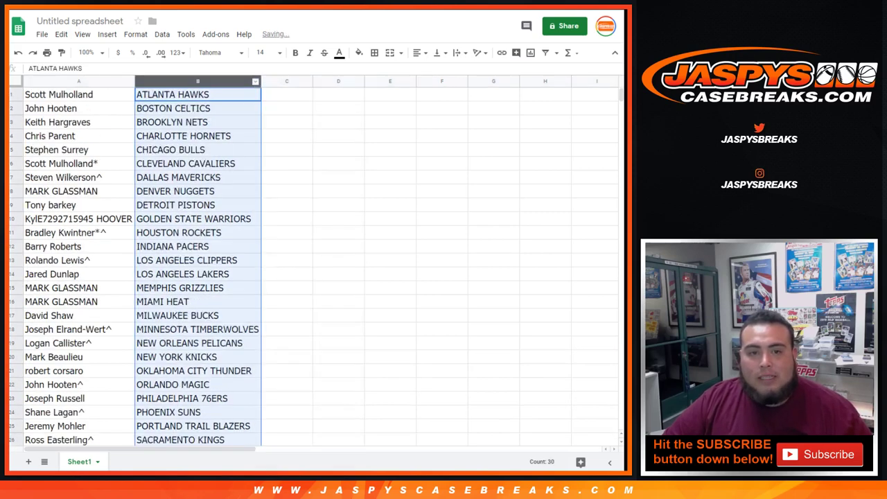
Apply all borders to the participant and team cells in A1:B30 and set their font size to 12.
scroll(198, 191, "down", 5)
left_click_drag(78, 95, 197, 289)
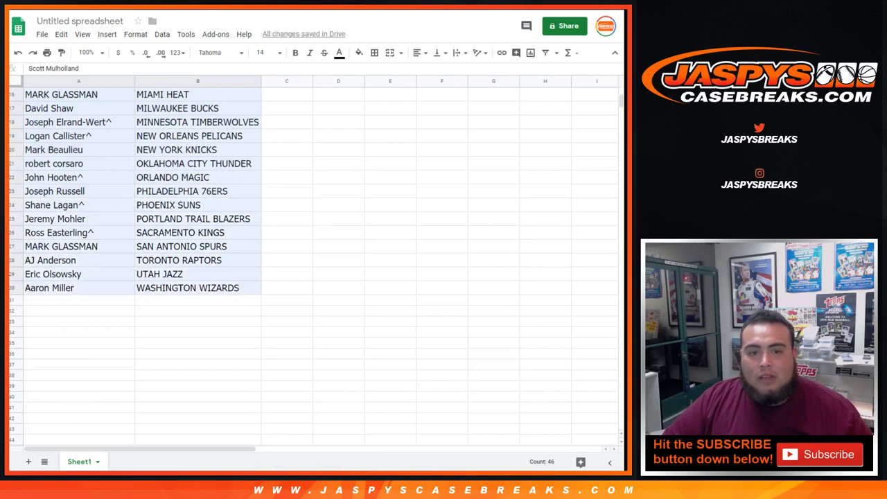
left_click(374, 52)
left_click(378, 73)
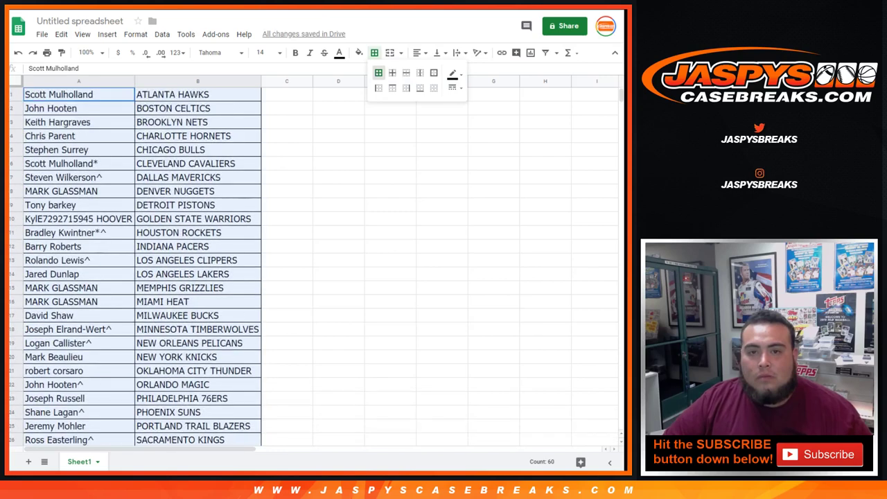
left_click(264, 53)
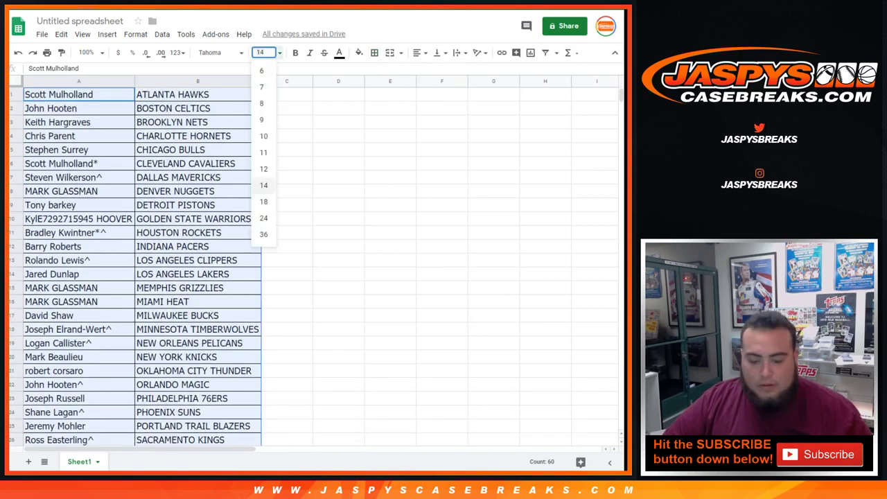
left_click(263, 169)
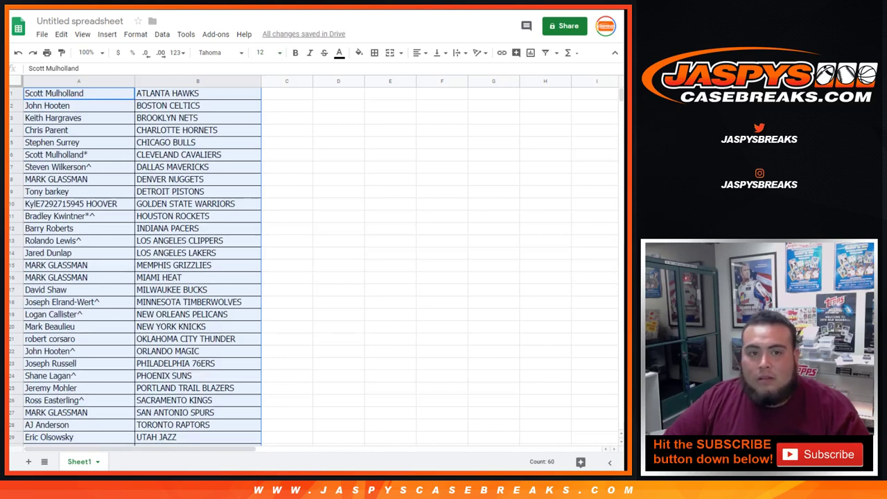
Copy the title part "JASPY'S END OF THE SEASON 18-BOX BASKETBALL MIXER #1 *RANDOM TEAMS*" from the break's product page.
scroll(138, 263, "down", 1)
scroll(138, 263, "up", 1)
key("ctrl+Tab")
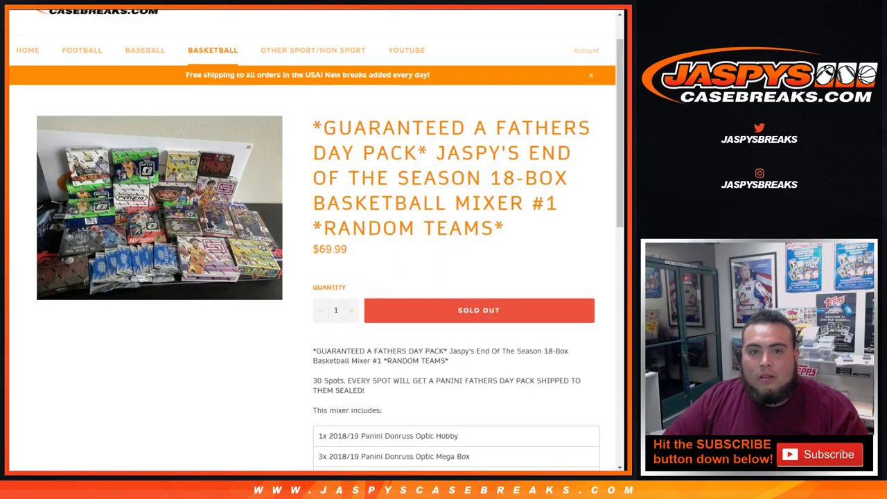
left_click_drag(437, 153, 504, 228)
key("ctrl+c")
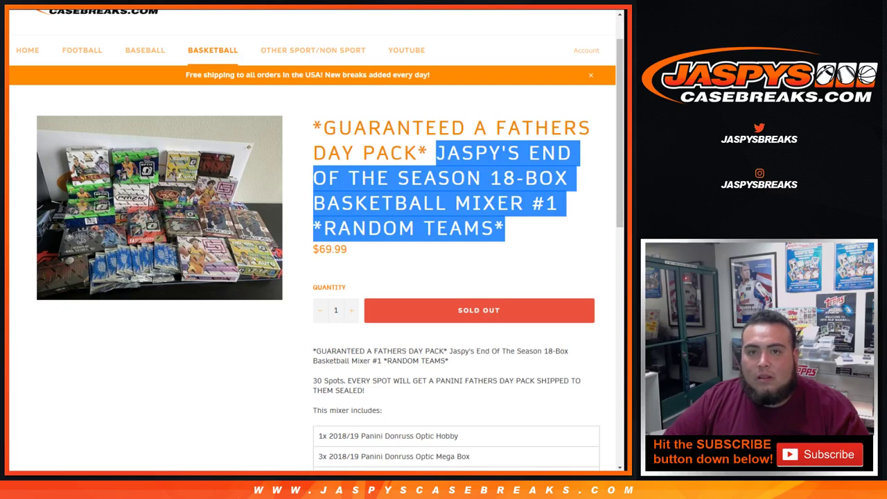
Rename the spreadsheet as "6/16/19 - JASPY'S END OF THE SEASON 18-BOX BASKETBALL MIXER #1 *RANDOM TEAMS*", using the copied title.
key("ctrl+Tab")
left_click(69, 21)
type("6/")
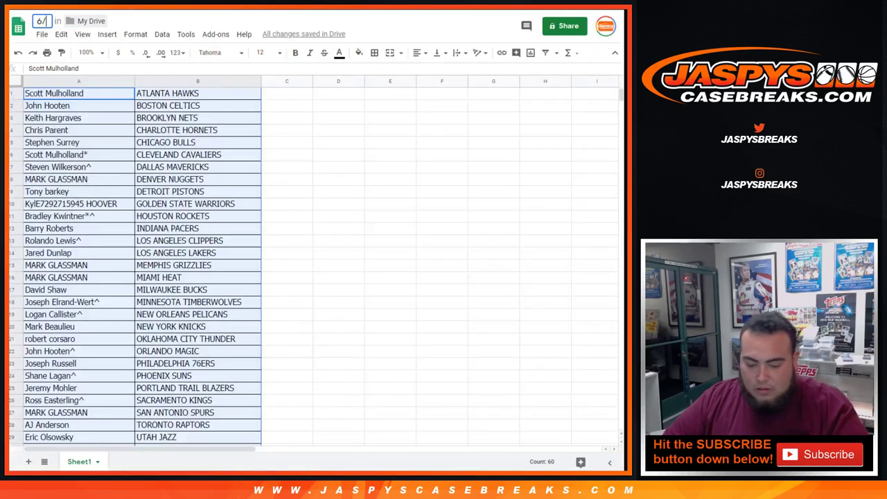
type("16/19")
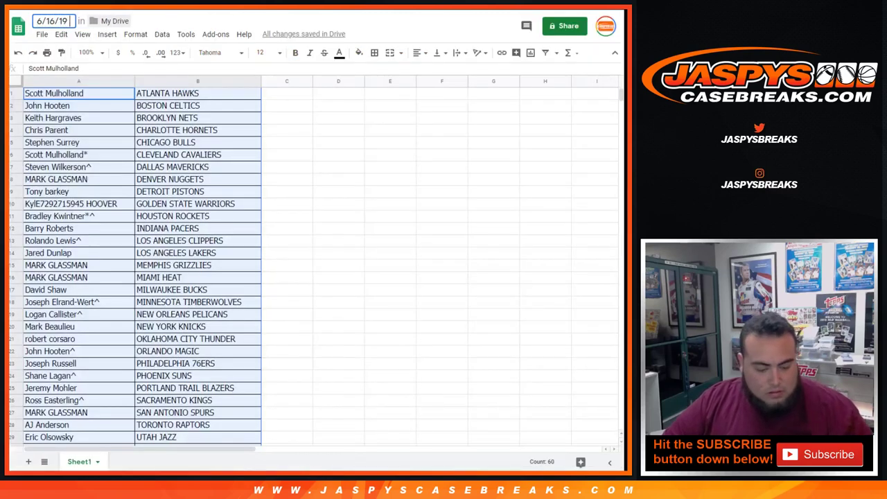
type(" -")
key("ctrl+v")
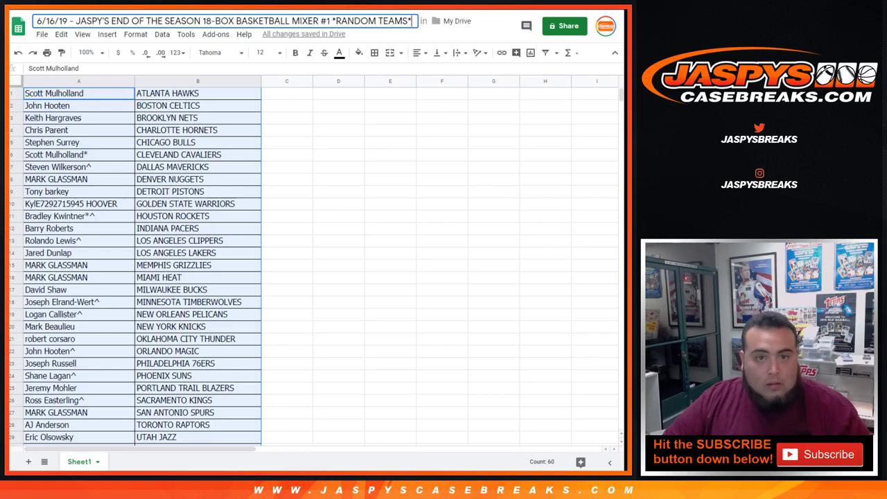
key("Return")
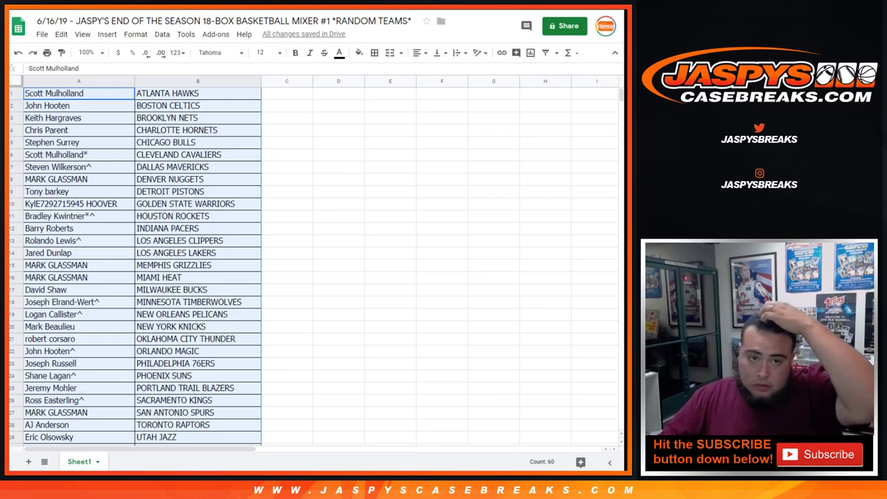
Set the assignment list's font size to 14 and print the sheet in portrait orientation with the workbook title in the header.
left_click(269, 52)
left_click(263, 185)
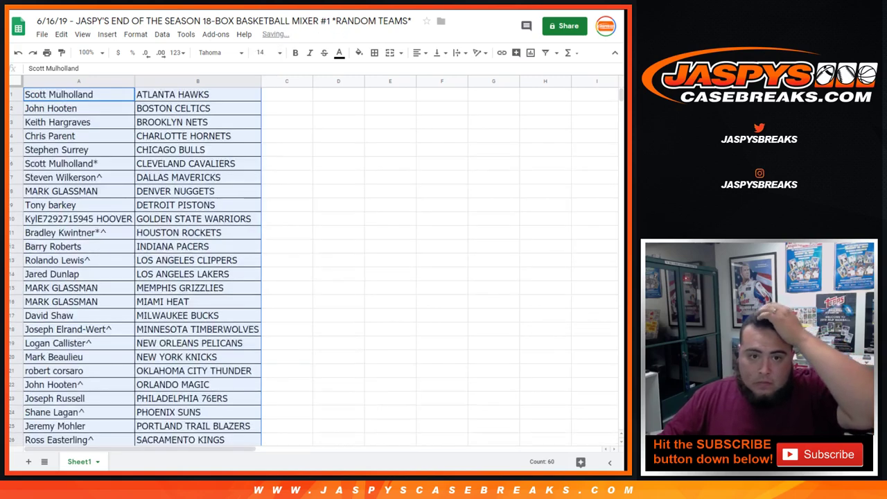
left_click(46, 52)
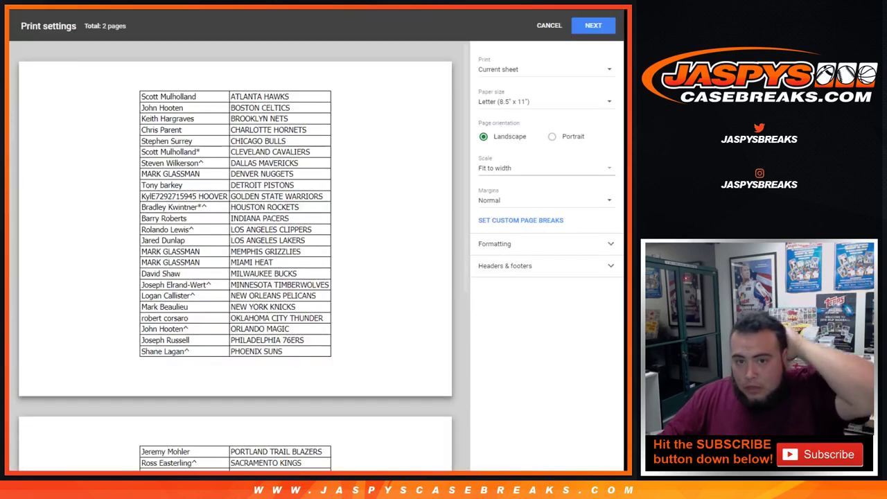
left_click(552, 135)
left_click(505, 265)
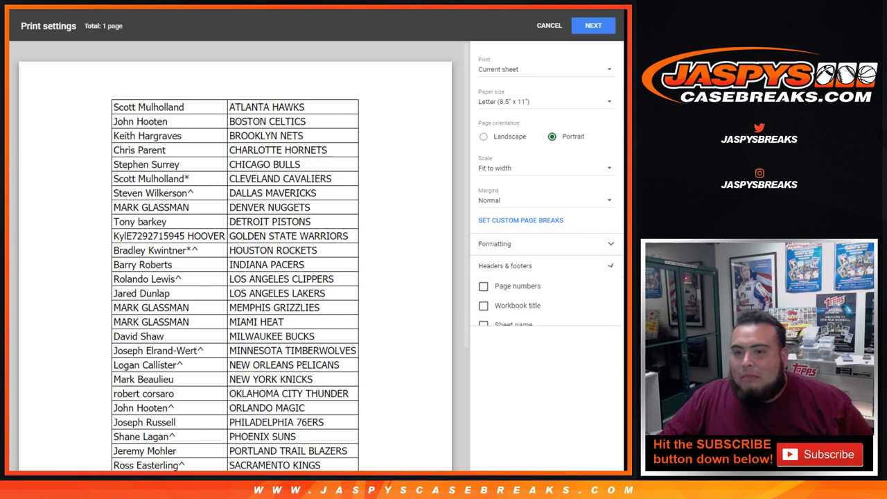
left_click(483, 305)
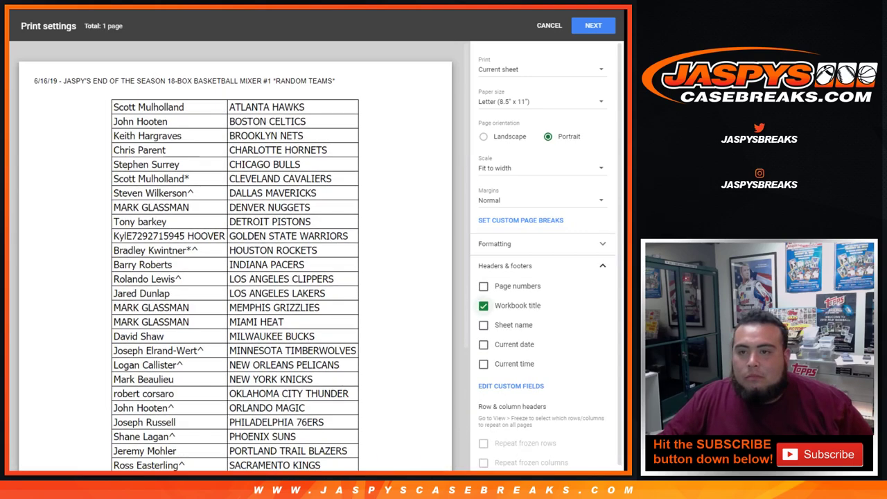
left_click(593, 25)
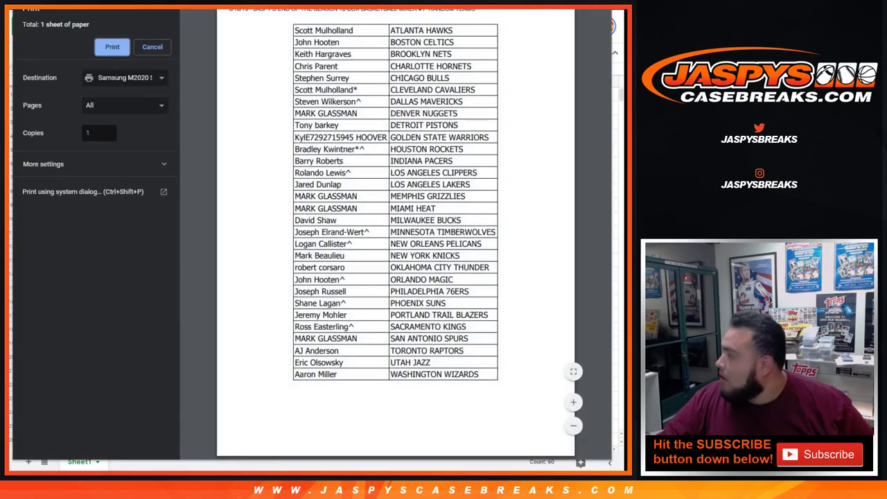
key("Return")
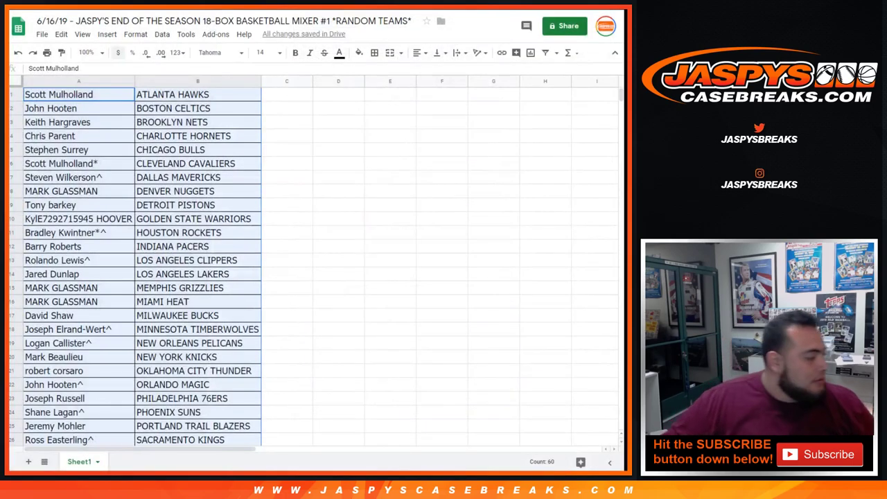